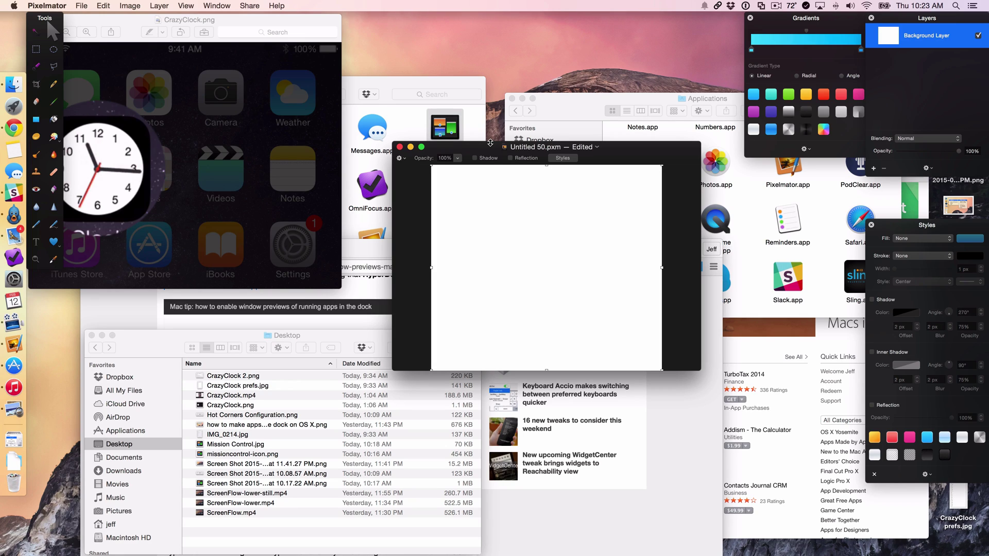
- Drag the Untitled 50.pxm window up and to the left in two moves
drag(485, 148, 447, 144)
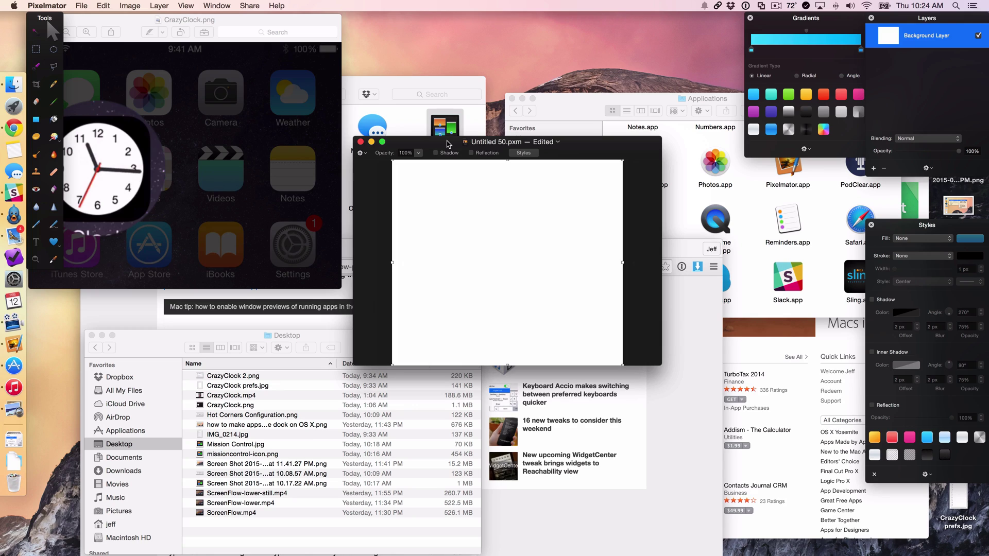
drag(447, 144, 422, 128)
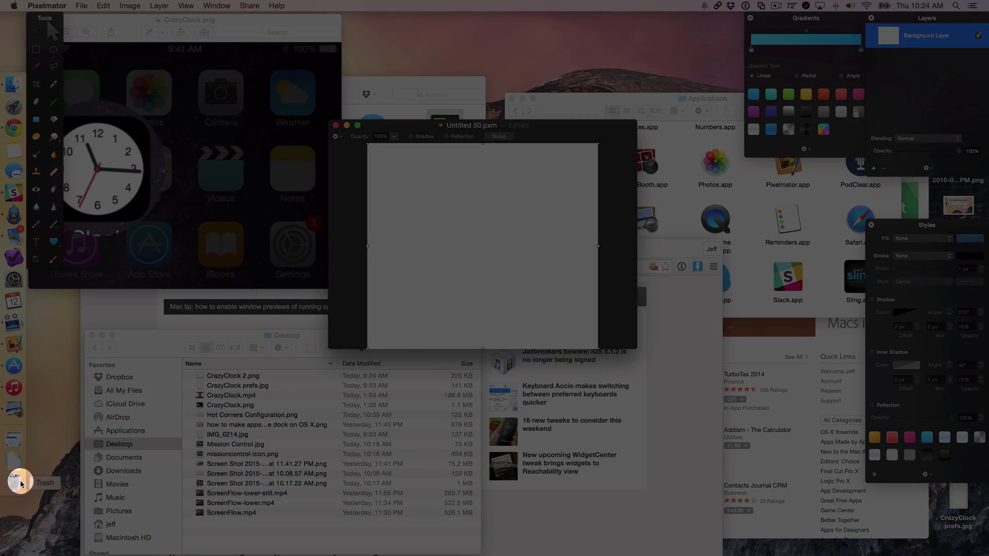
mouse_move(3, 549)
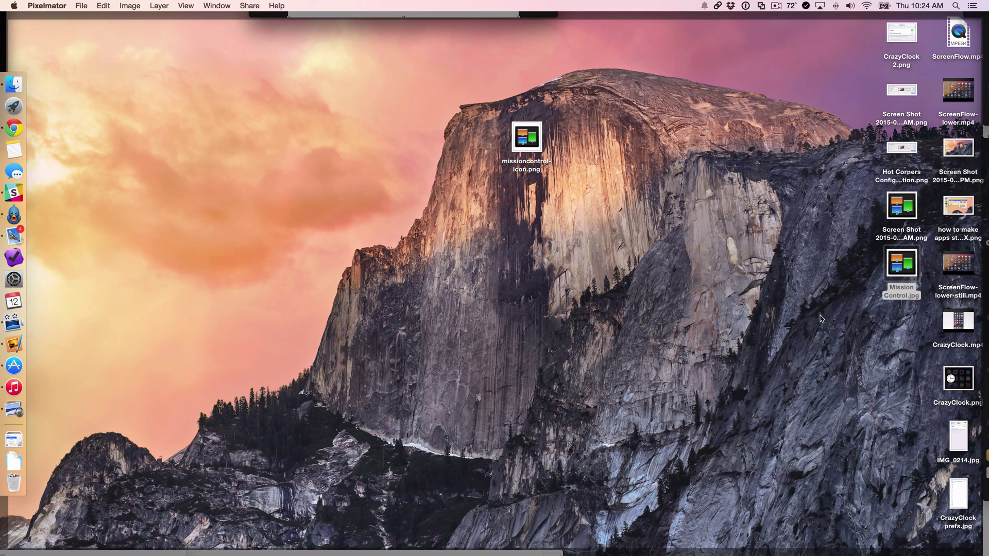
drag(896, 273, 466, 247)
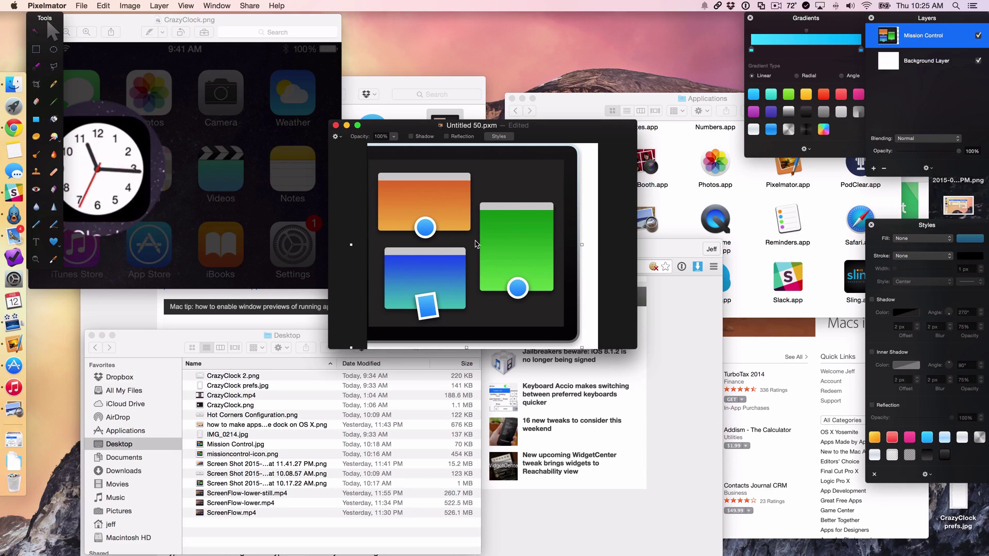
key(Delete)
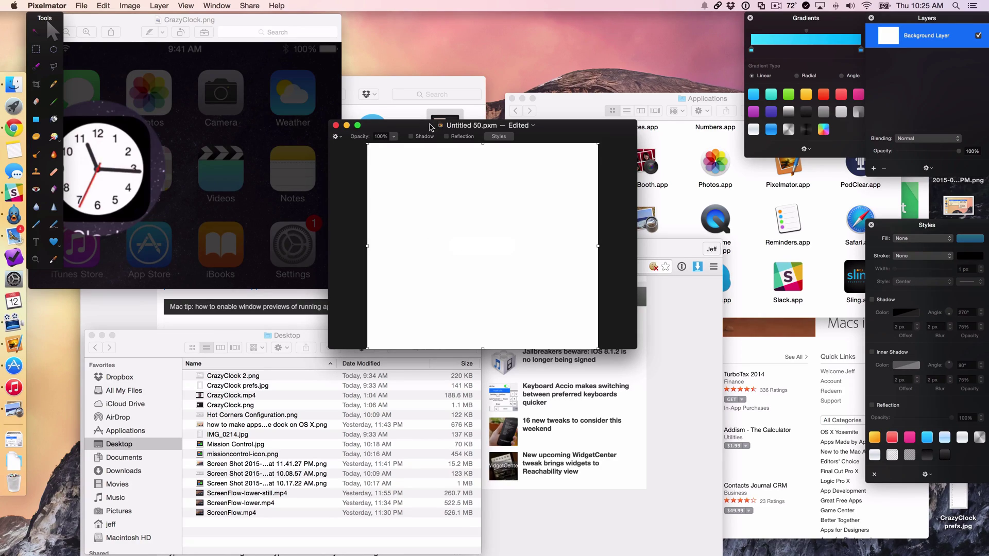
- Drop Mission Control.jpg from the desktop onto the canvas, then delete that first layer
drag(428, 131, 425, 141)
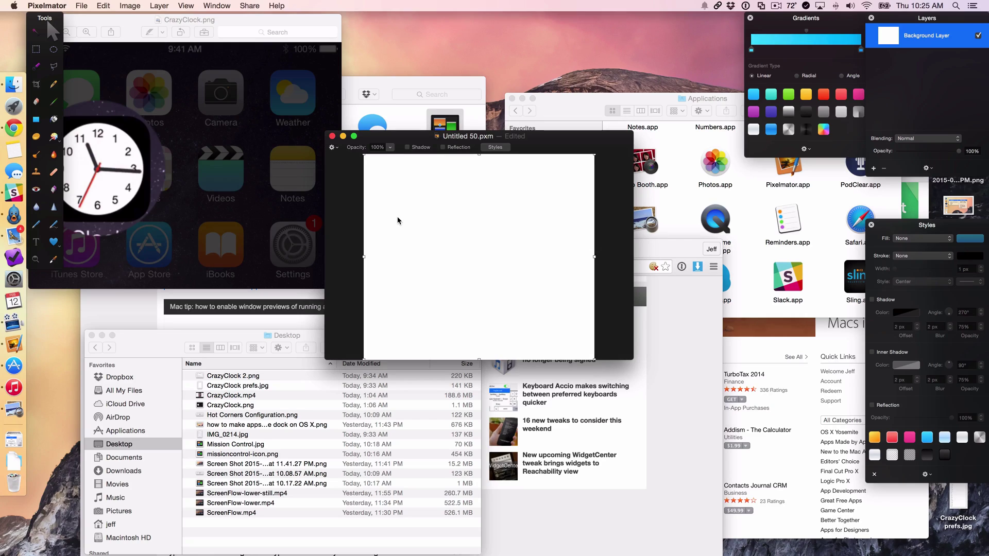
key(F11)
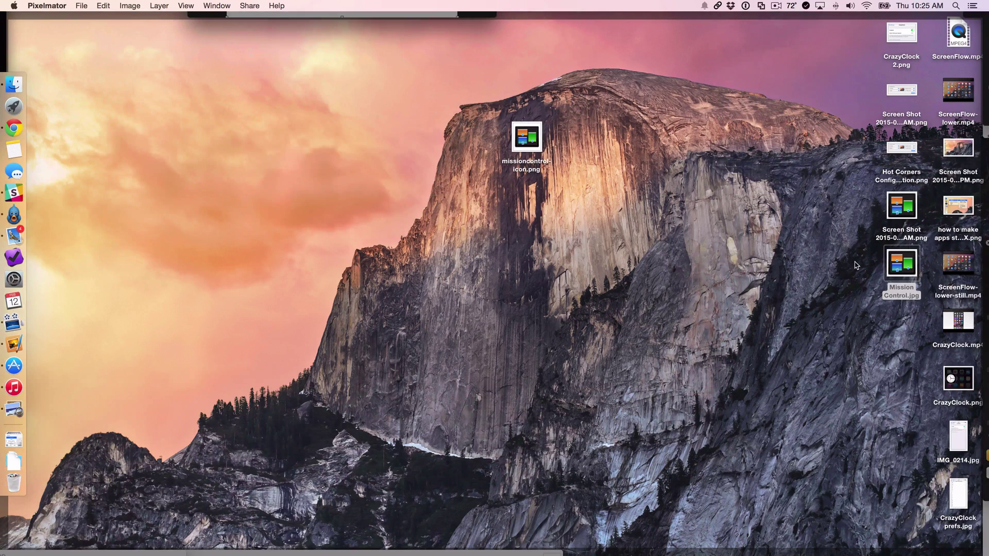
drag(901, 262, 450, 197)
key(F11)
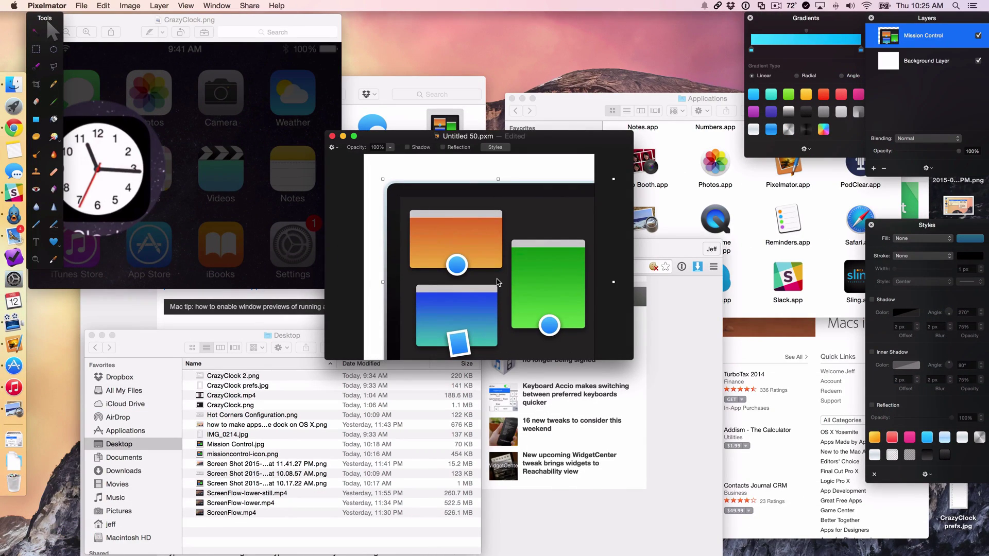
key(Delete)
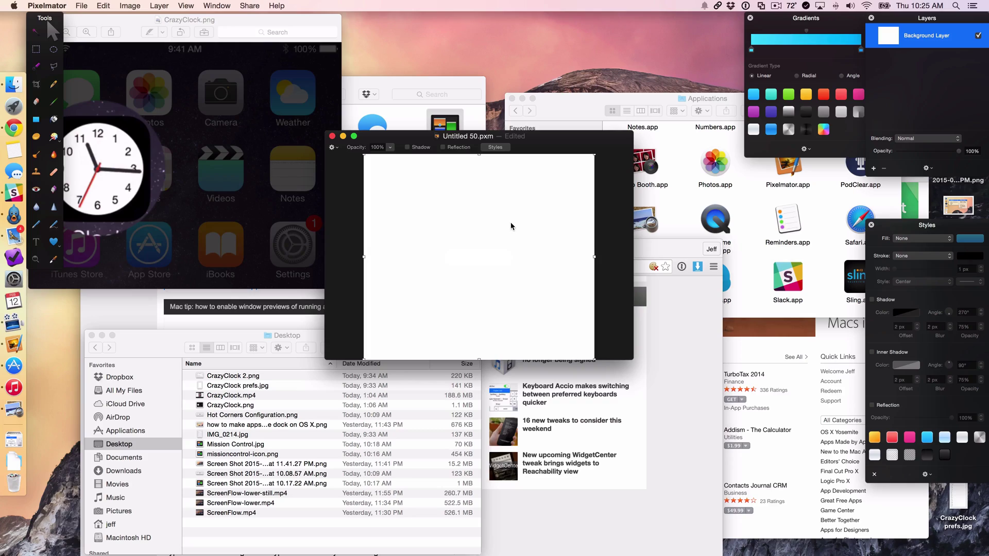
- Re-add Mission Control.jpg from the desktop as a layer and shift it right to fill the canvas
key(F11)
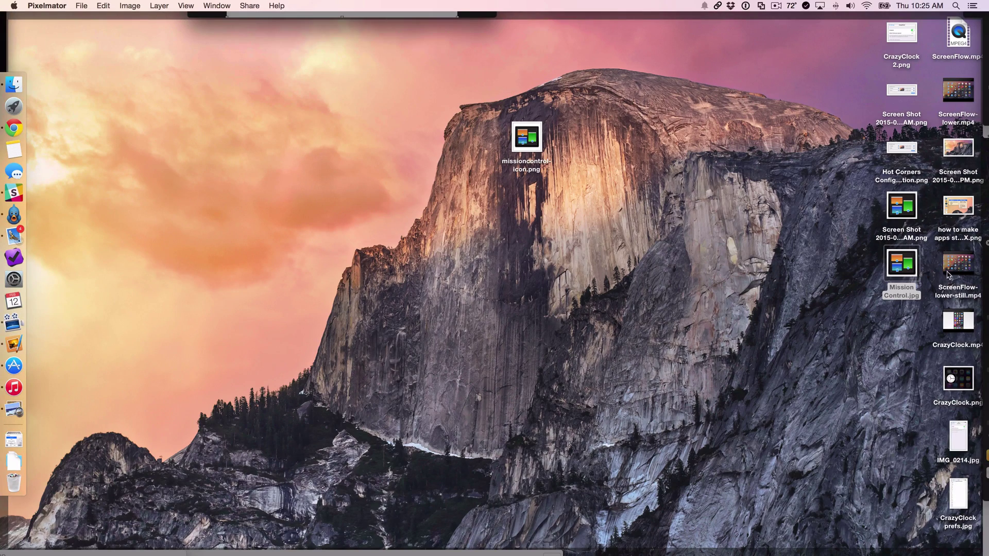
drag(898, 262, 463, 261)
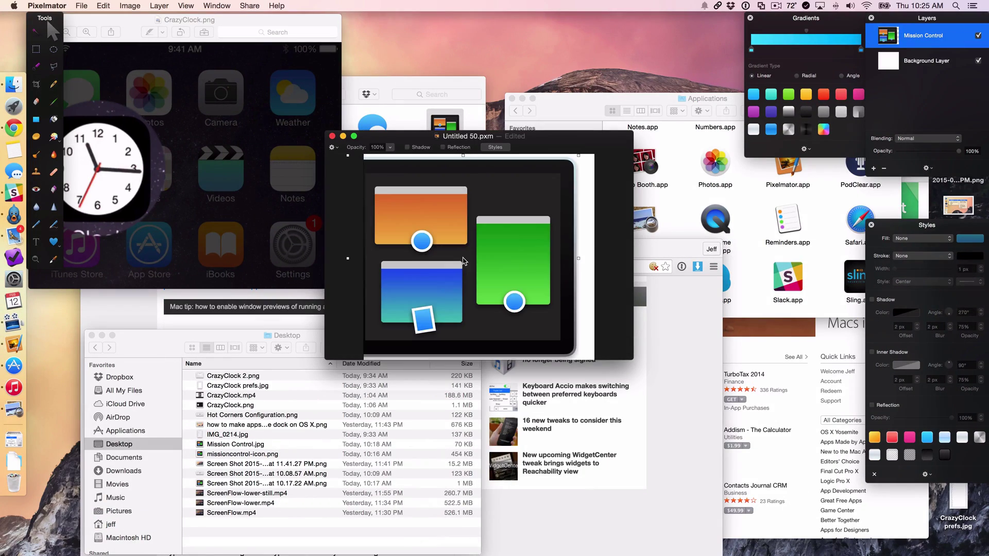
drag(423, 233, 439, 229)
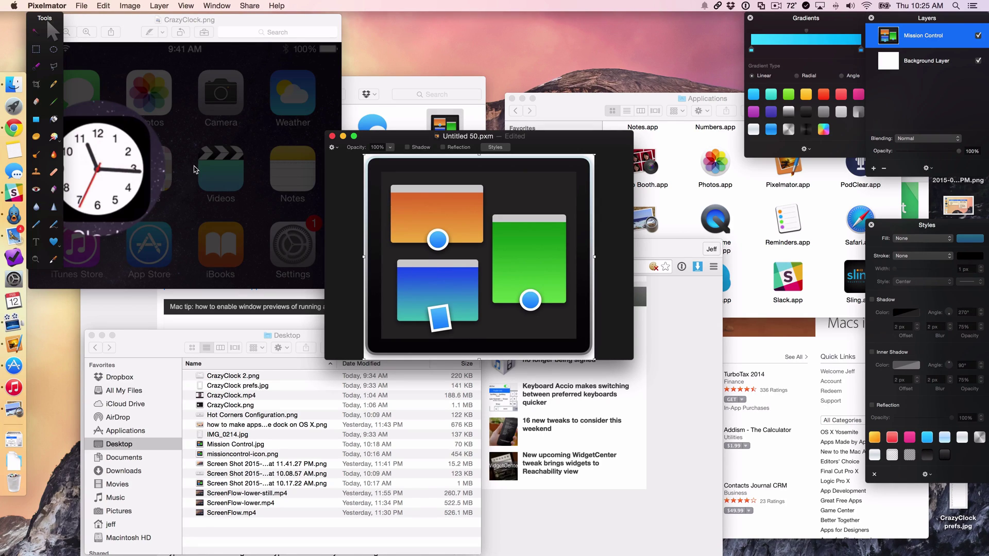
key(F4)
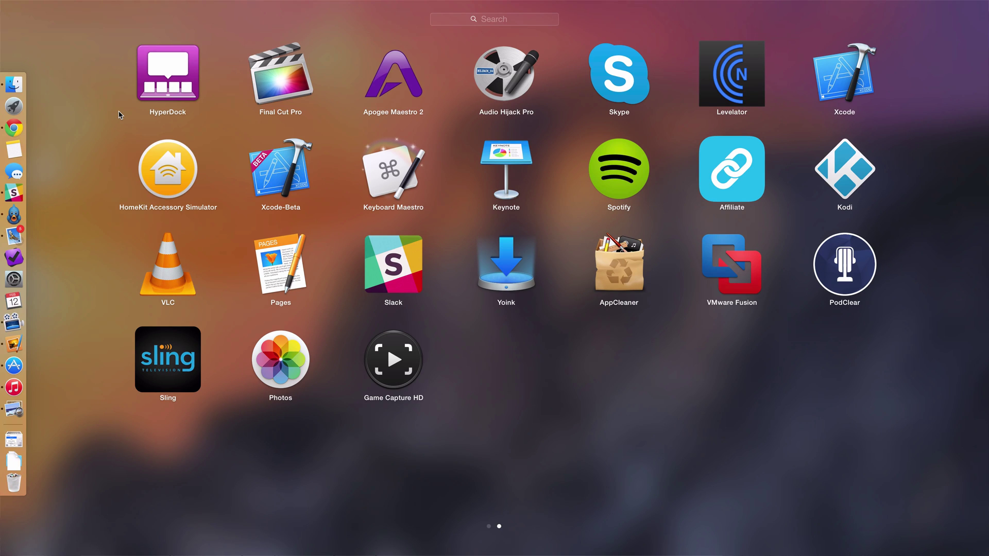
click(119, 114)
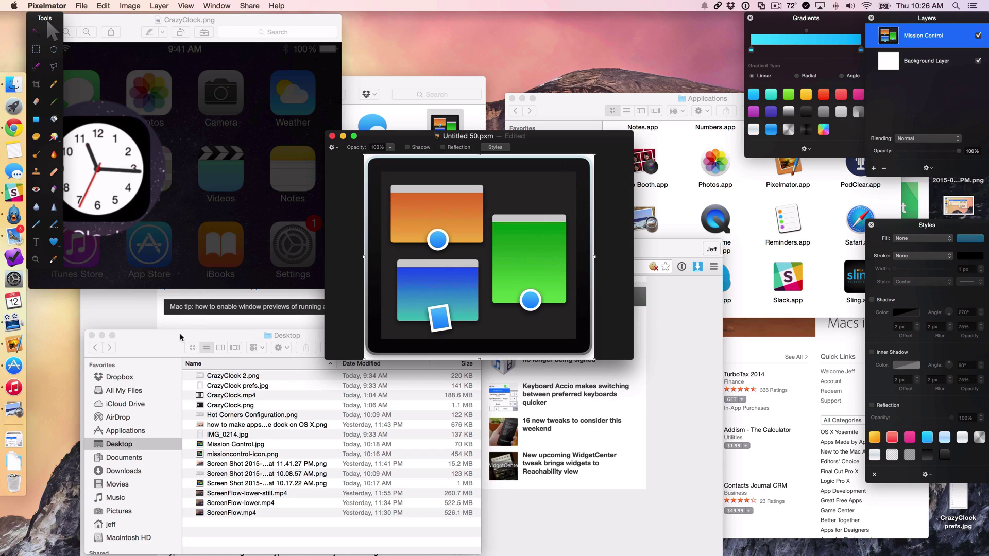
- Pick the iDownloadBlog window from Chrome's Dock preview and drag it toward the screen centre
mouse_move(20, 133)
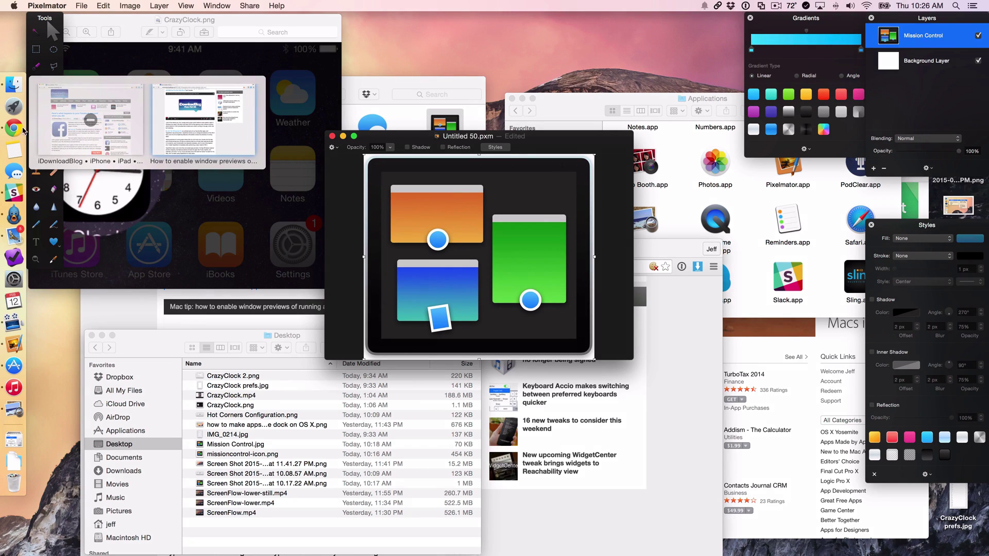
click(64, 137)
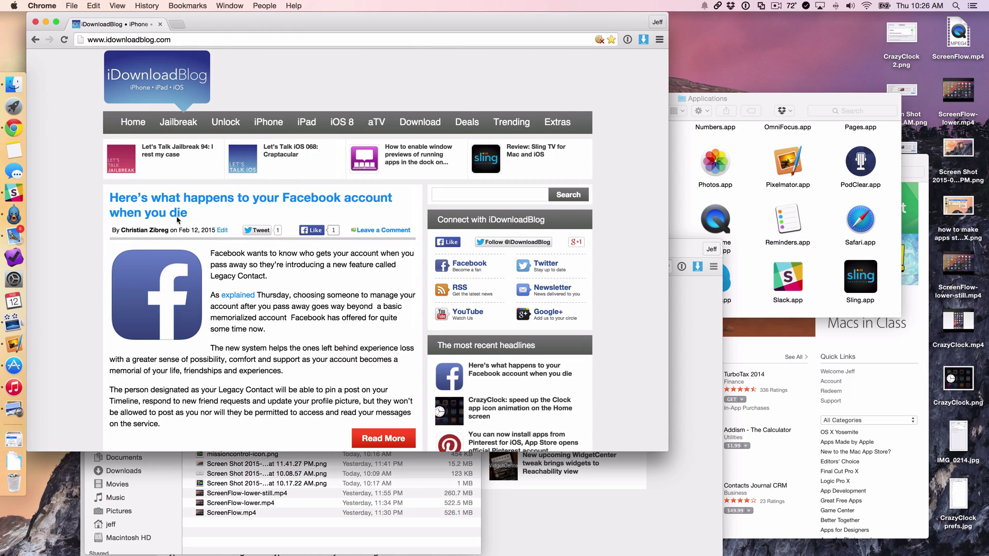
drag(263, 24, 335, 75)
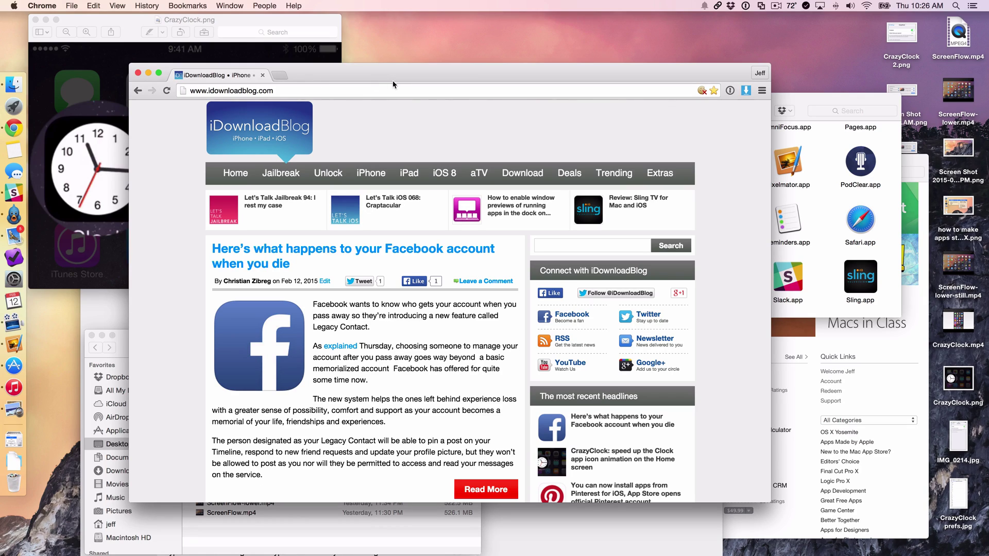
drag(406, 75, 407, 76)
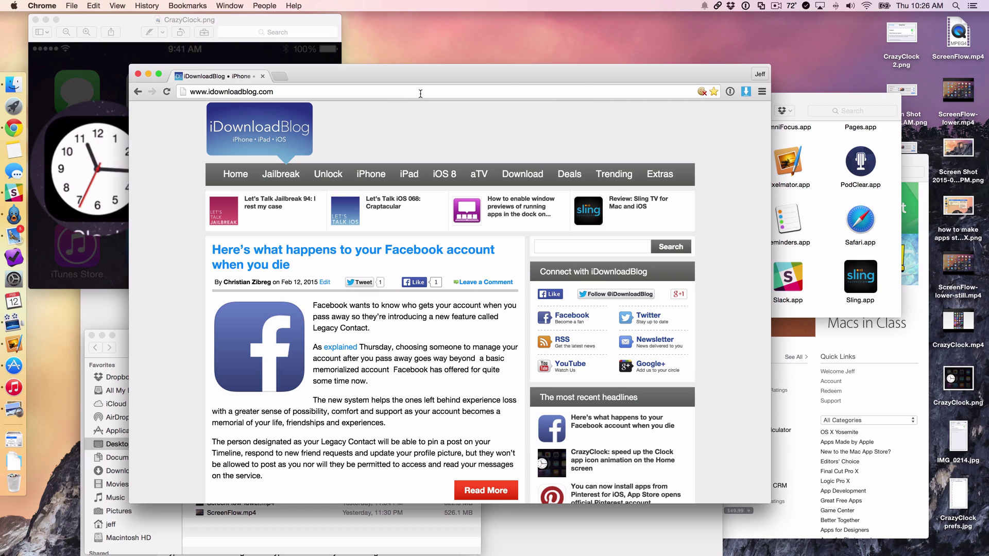
- Raise the iDownloadBlog window via App Exposé, minimize the window-previews article, then reopen App Exposé
key(ctrl+Down)
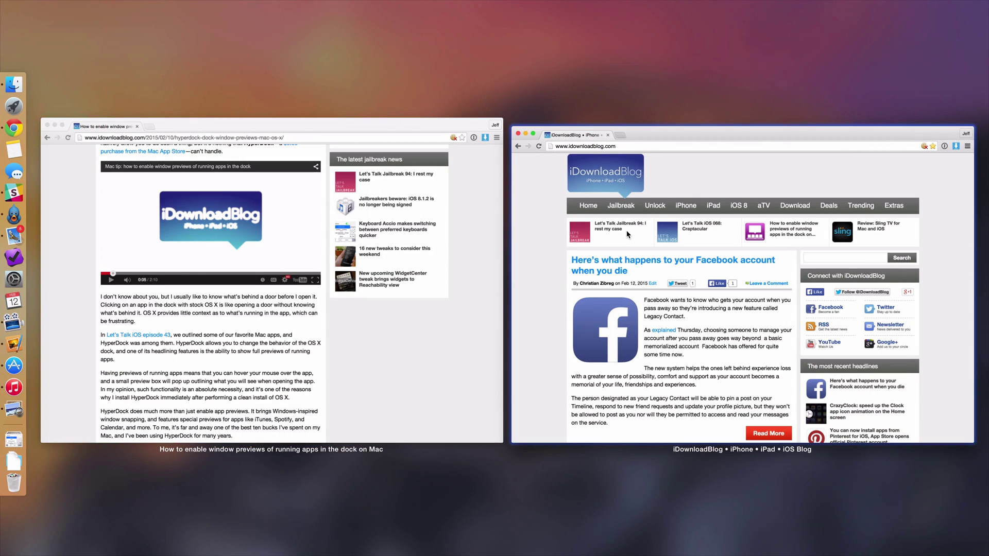
click(587, 219)
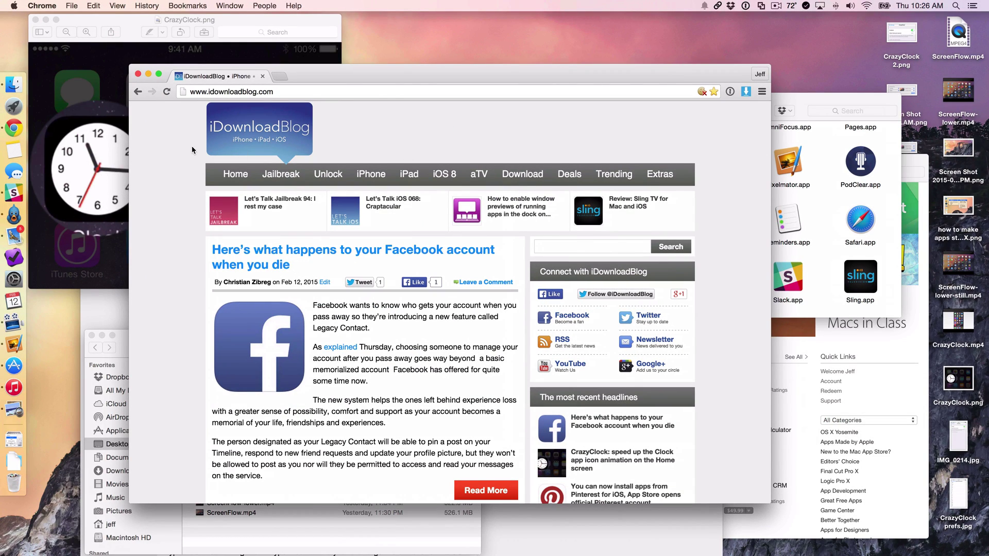
mouse_move(16, 129)
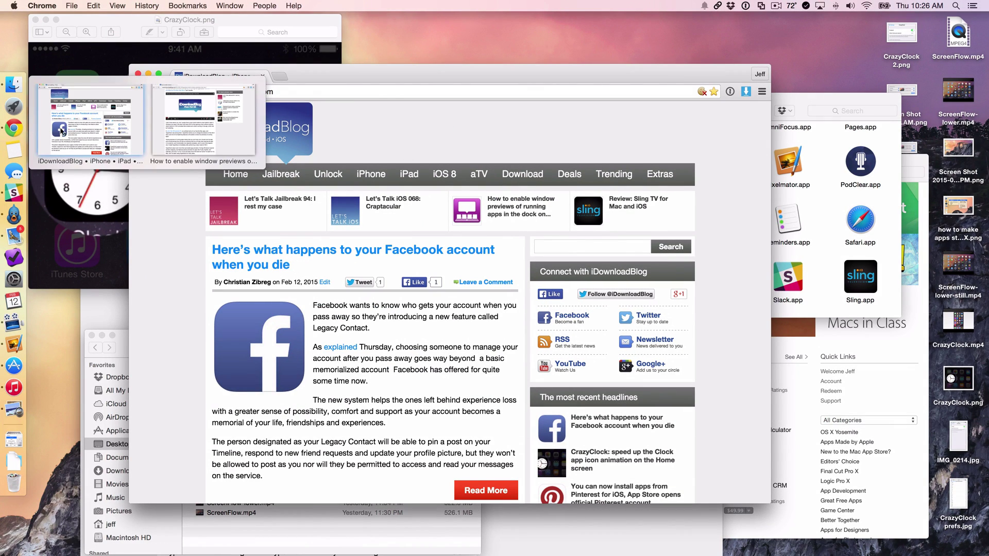
click(171, 134)
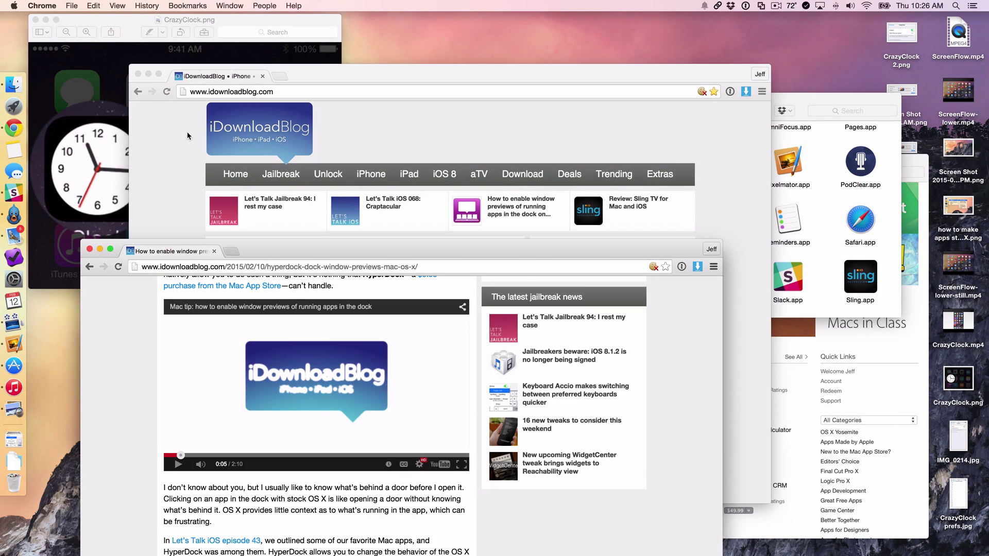
click(101, 249)
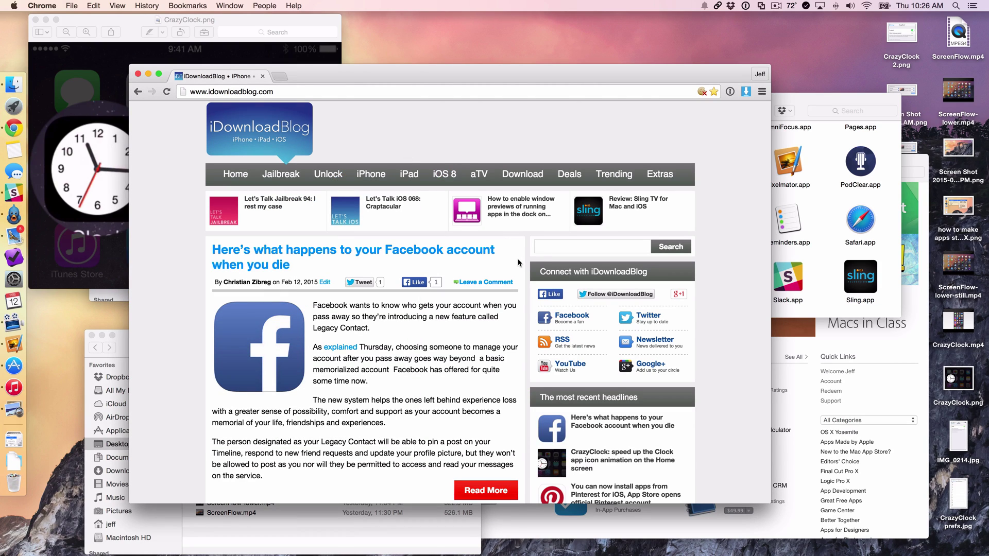
key(ctrl+Down)
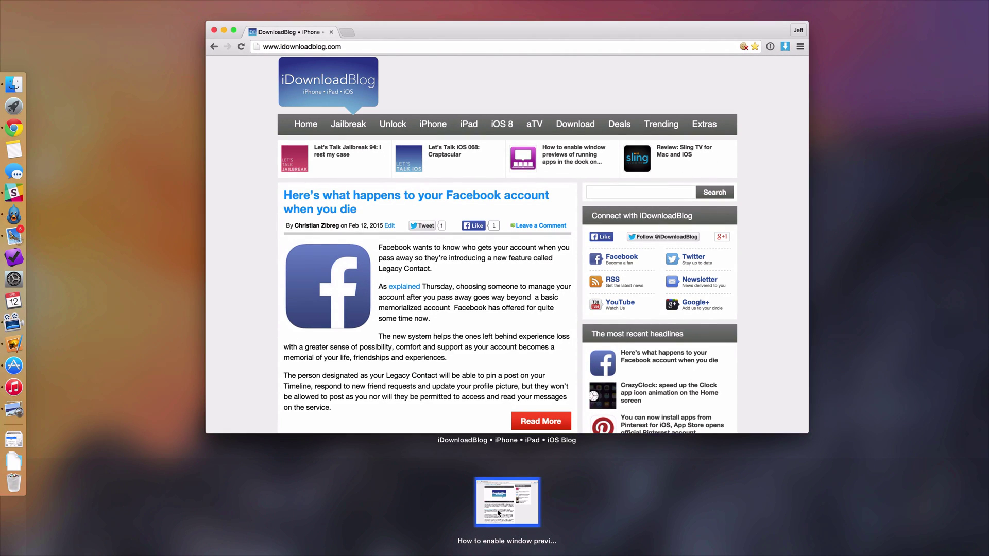
- Restore the window-previews article, raise the iDownloadBlog homepage, then trigger Desktop, Launchpad and App Exposé
click(524, 503)
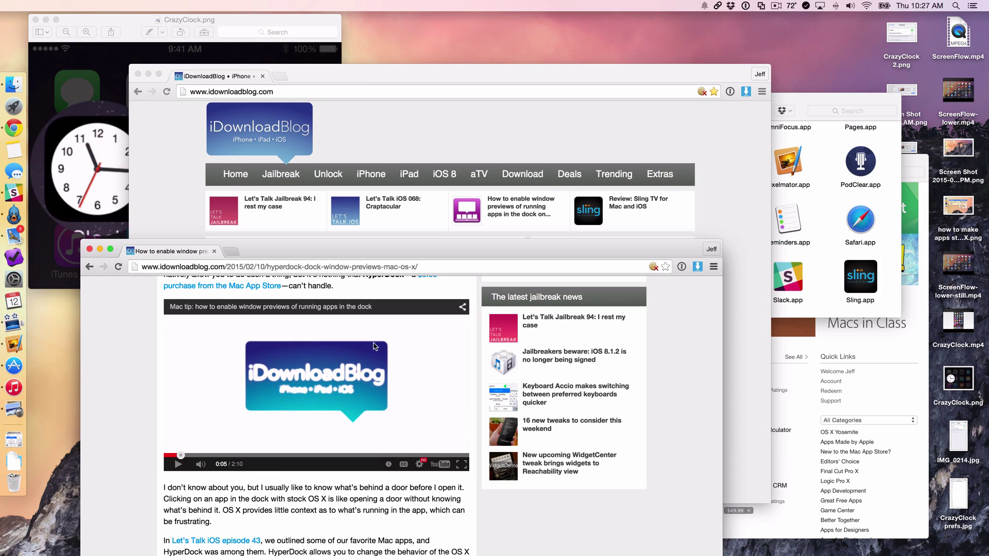
click(196, 209)
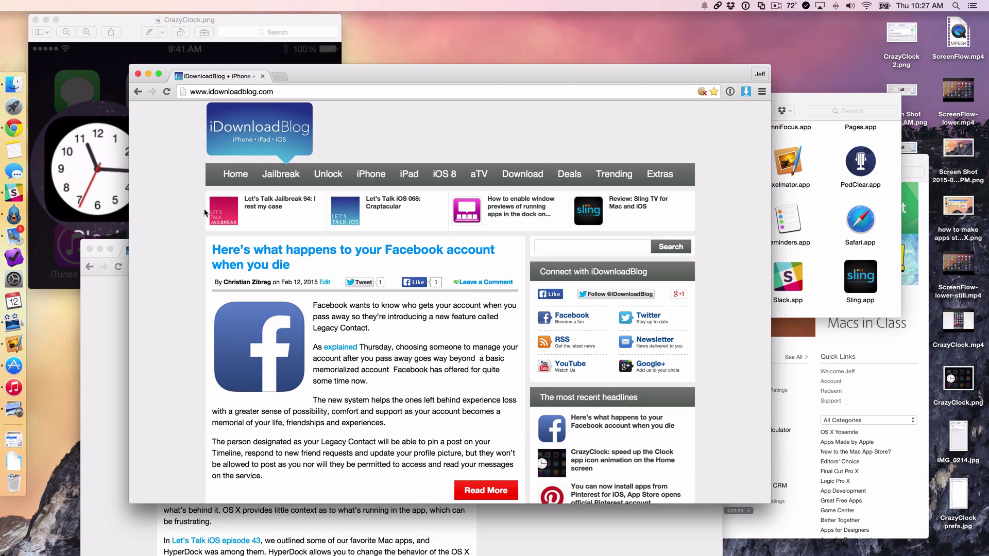
key(F11)
key(F11)
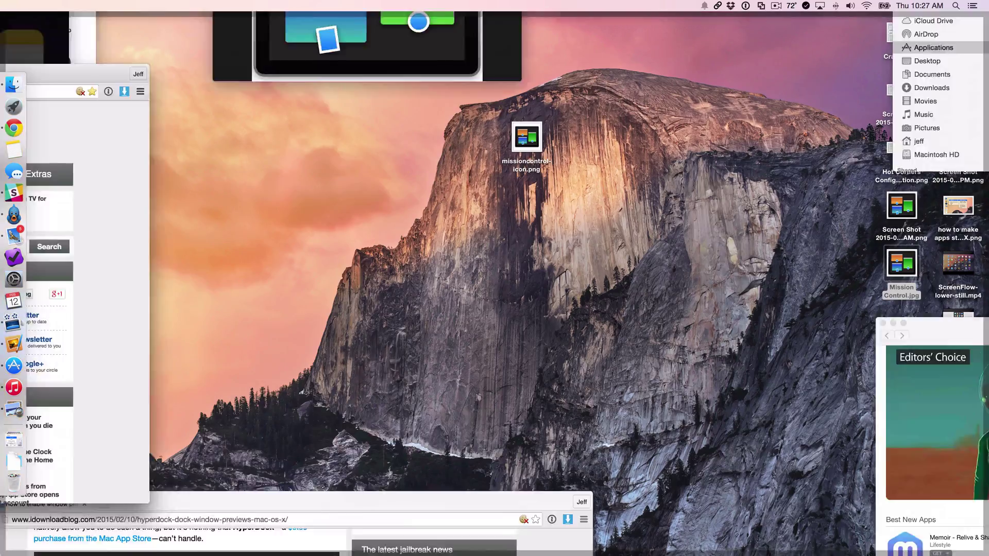
key(F4)
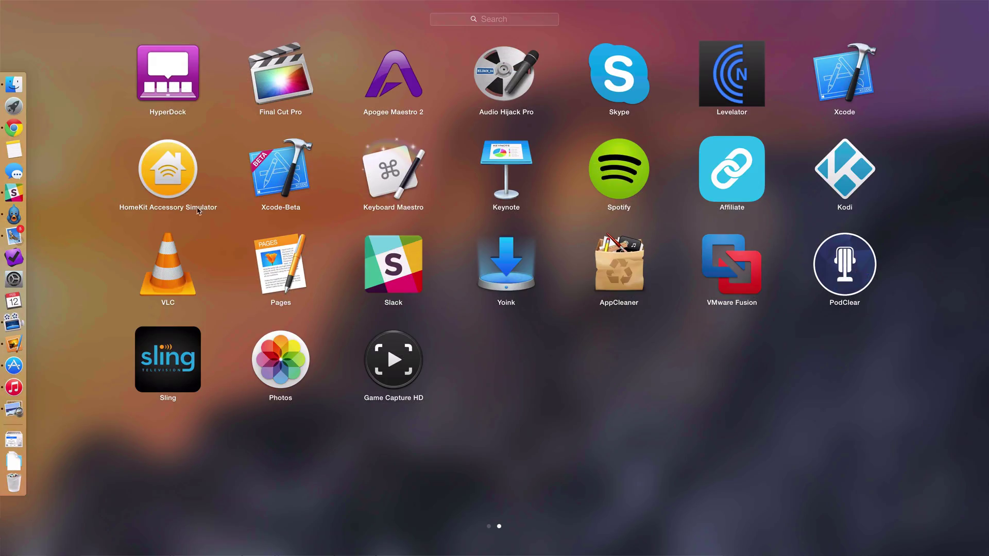
click(228, 232)
key(ctrl+Down)
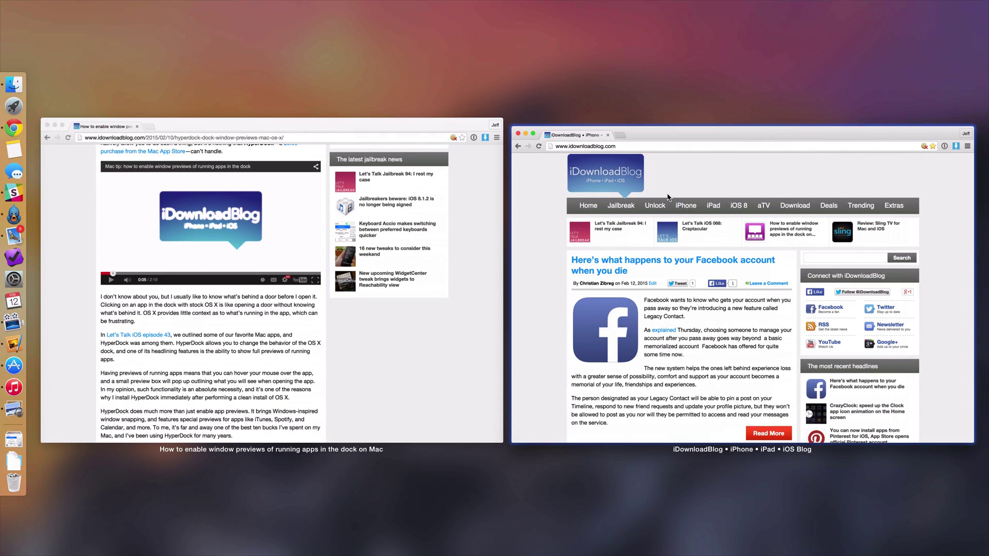
key(Escape)
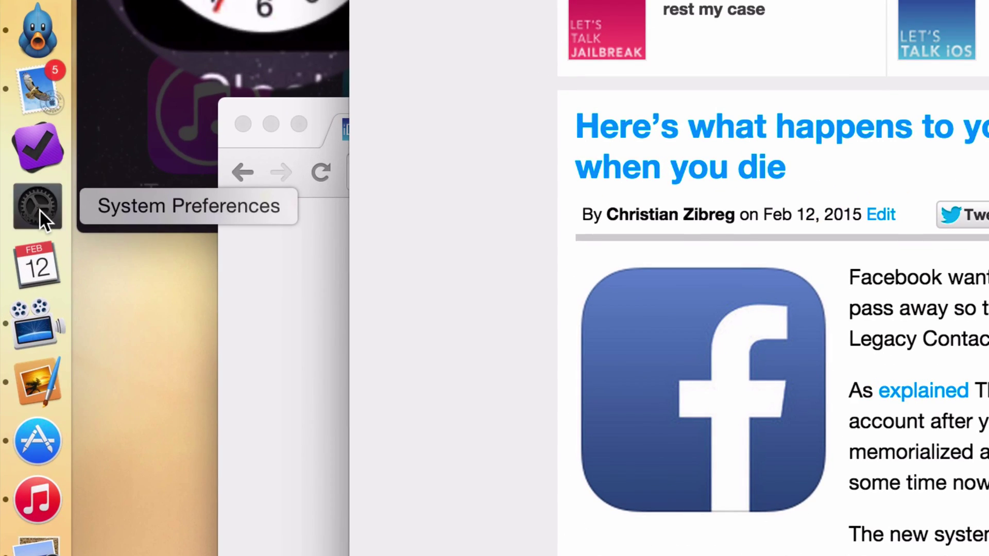
- Open System Preferences, Mission Control, Hot Corners to view the four corner assignments
click(39, 210)
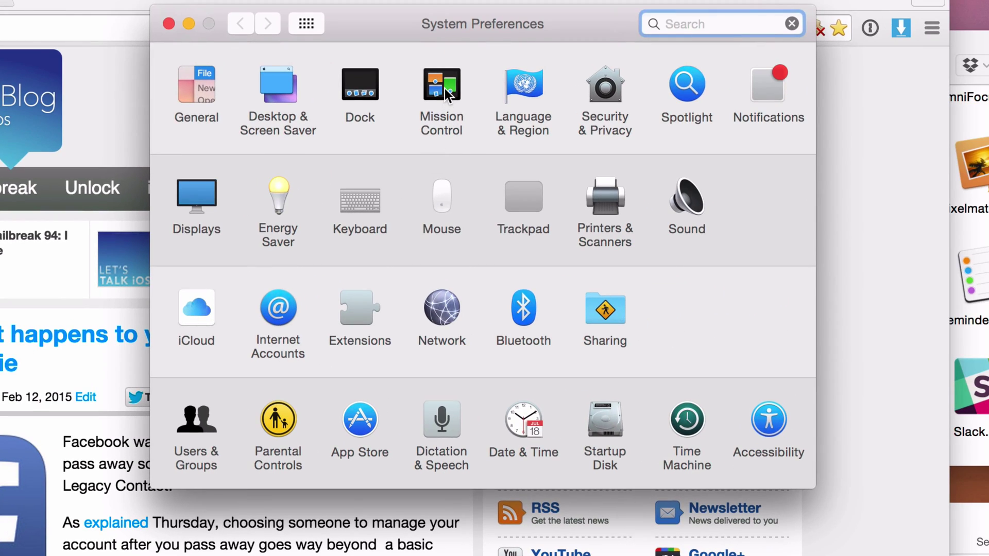
click(444, 89)
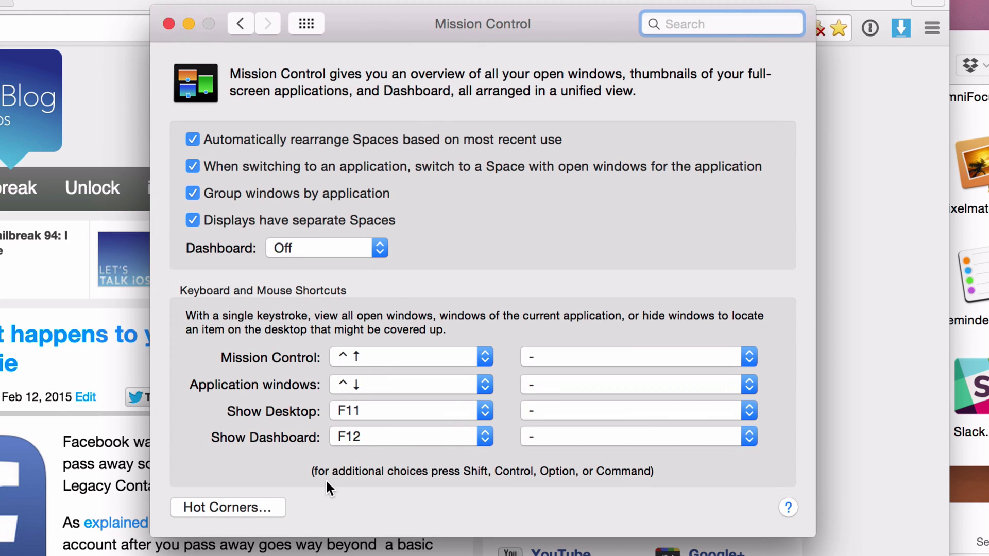
click(254, 509)
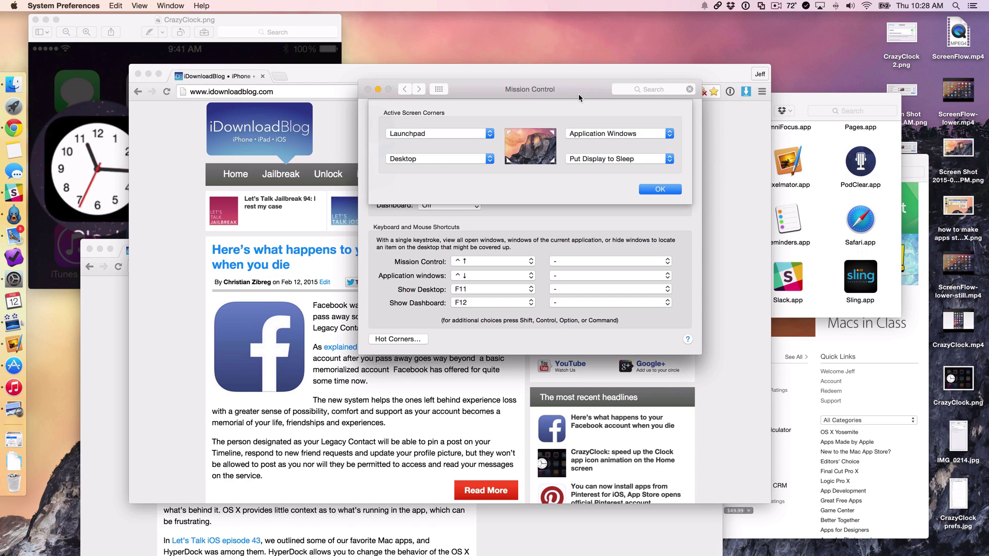
- Trigger the top-right Application Windows corner, exit it, then open the top-left corner's action menu
mouse_move(988, 0)
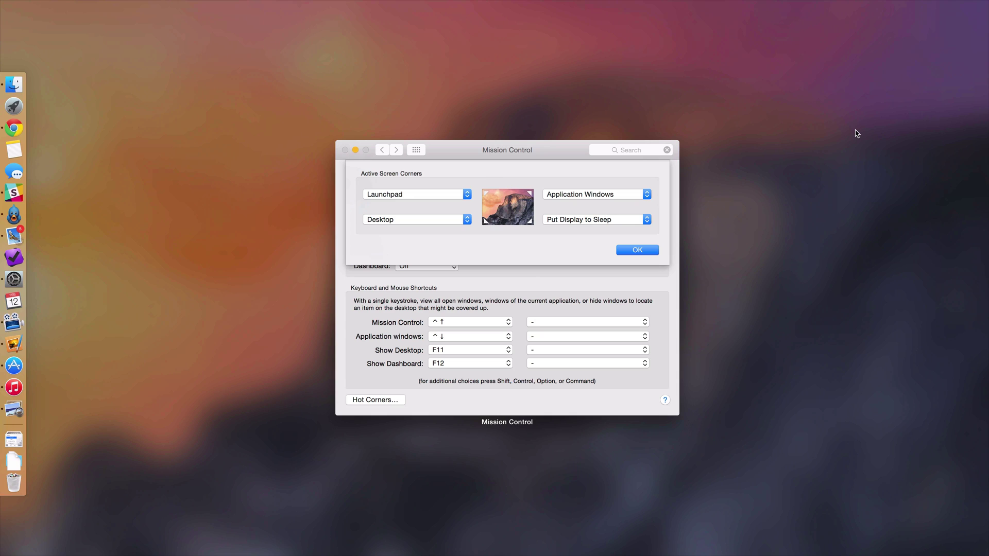
click(439, 224)
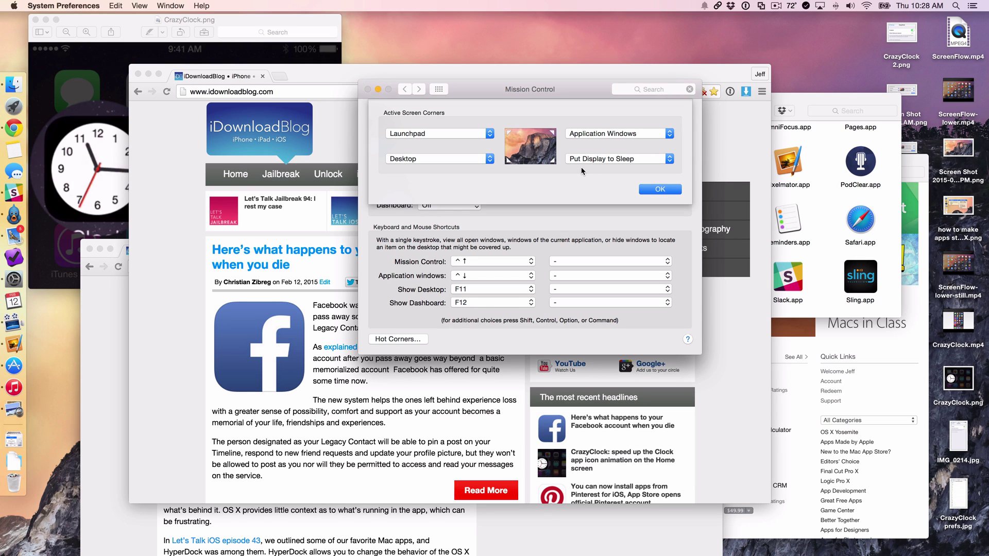
click(491, 137)
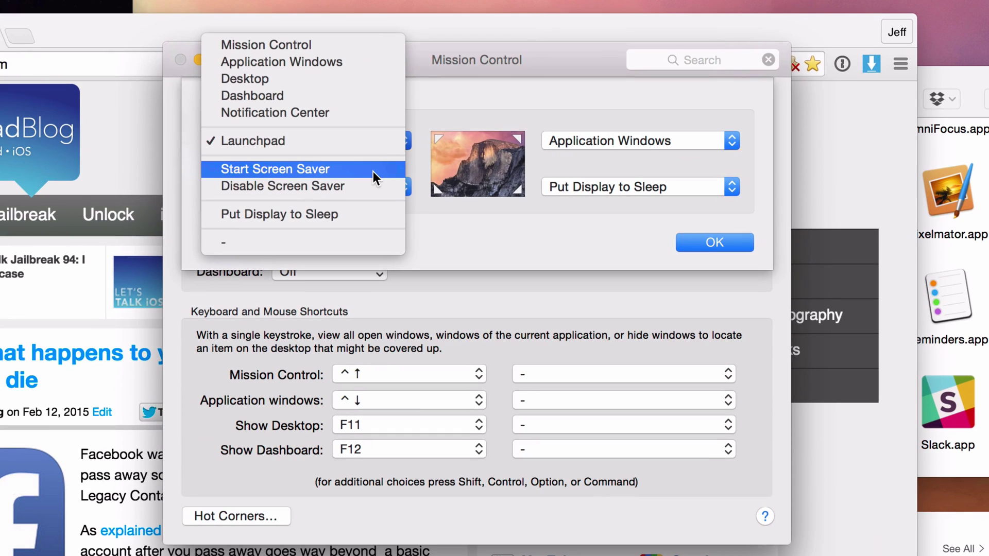
- Dismiss the top-left corner's action menu, leaving it set to Launchpad
click(469, 242)
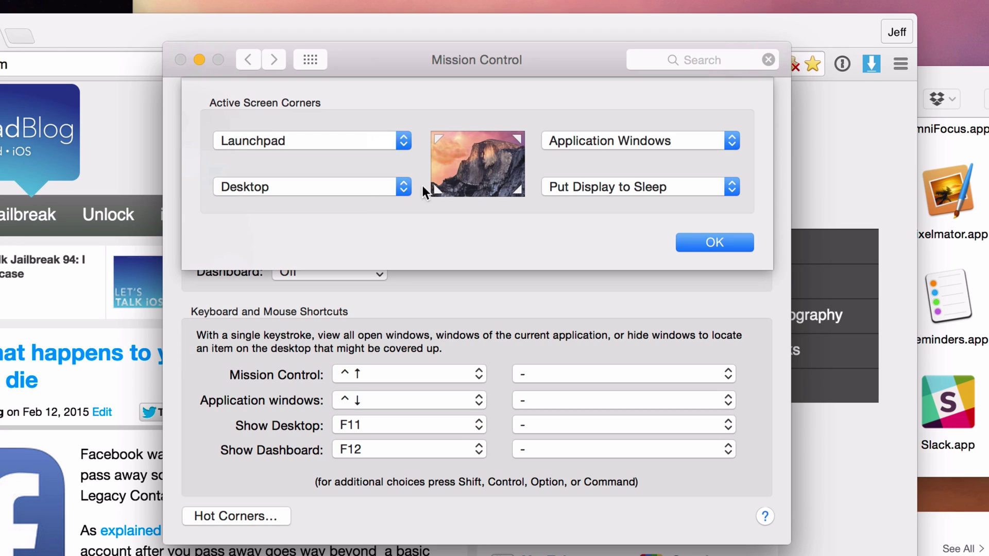
click(639, 187)
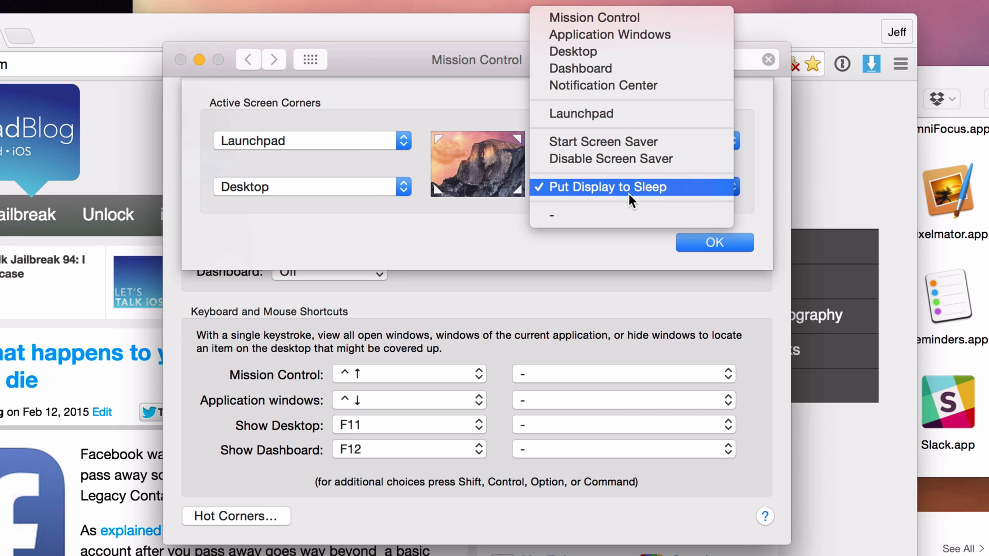
click(573, 218)
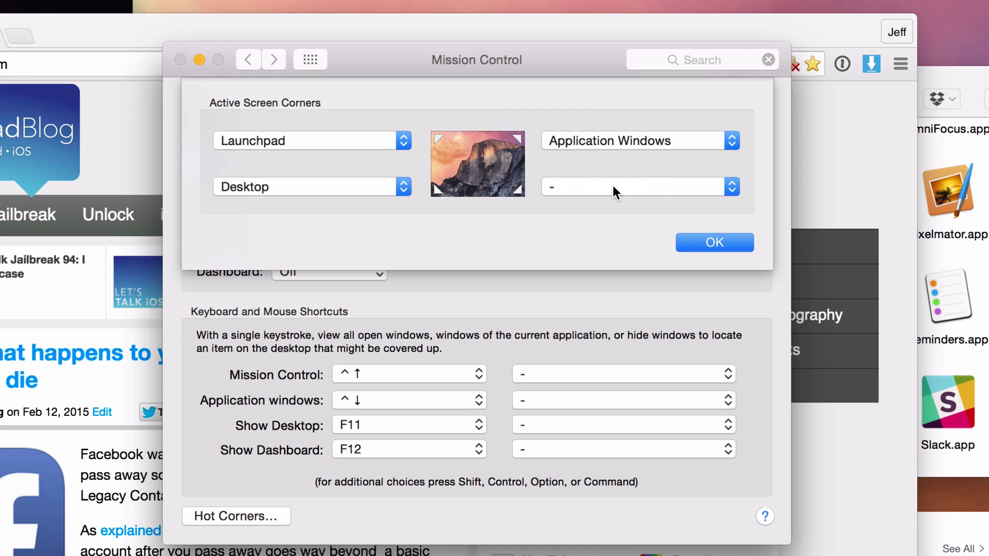
click(612, 184)
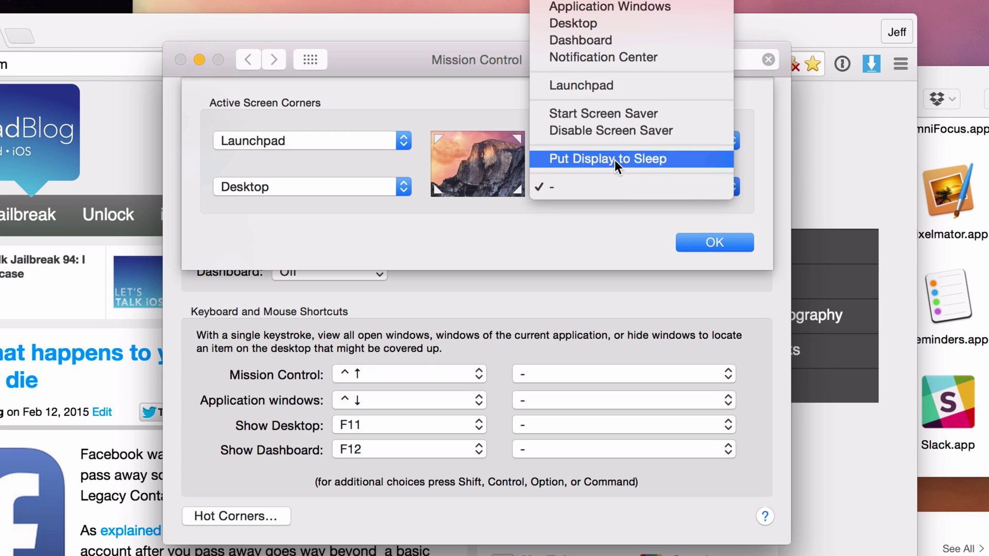
click(616, 165)
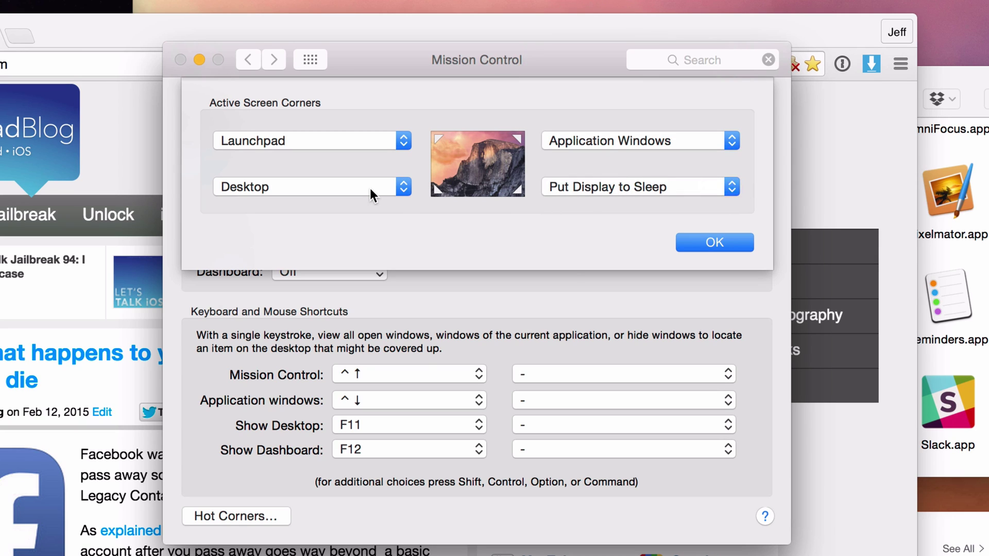
click(401, 186)
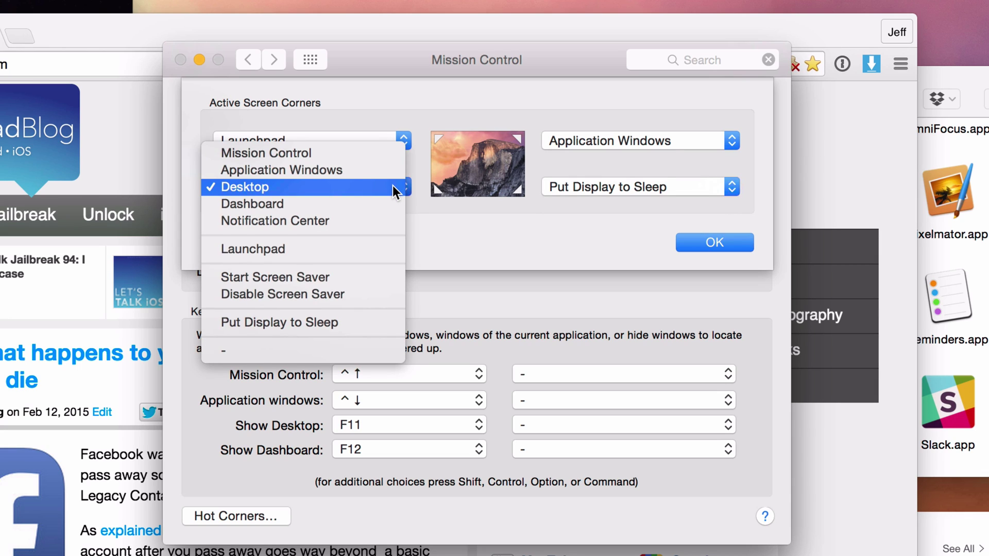
key(ctrl)
key(alt)
key(shift)
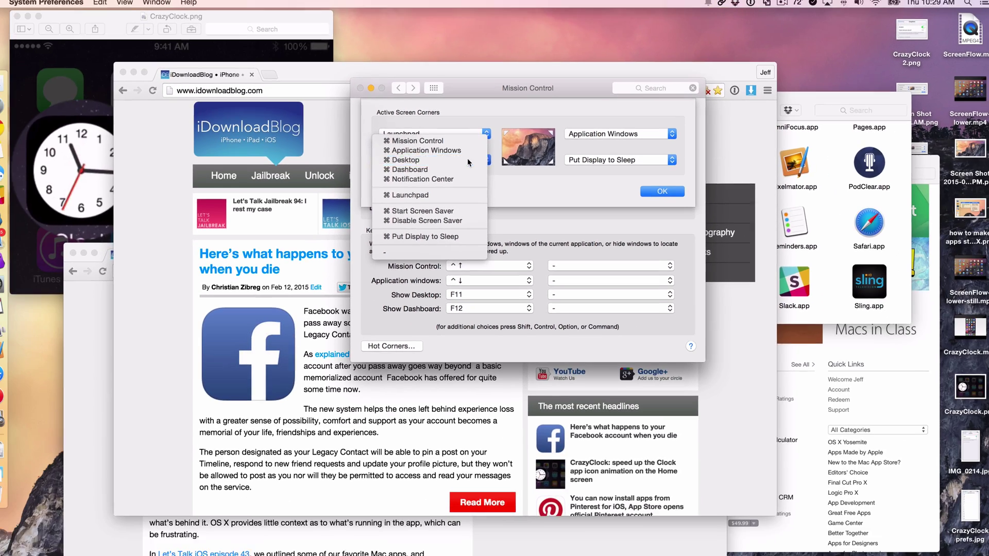
super+click(392, 186)
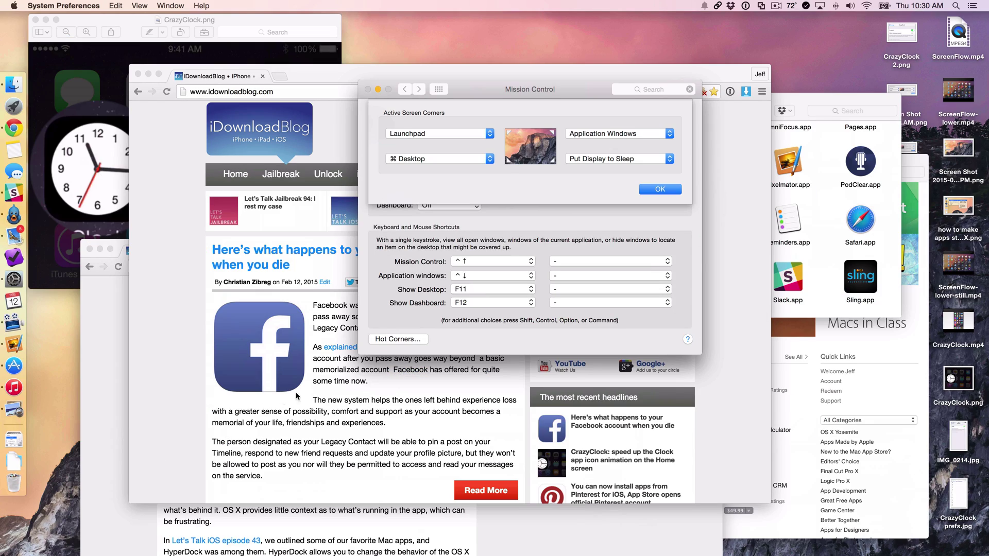
click(487, 152)
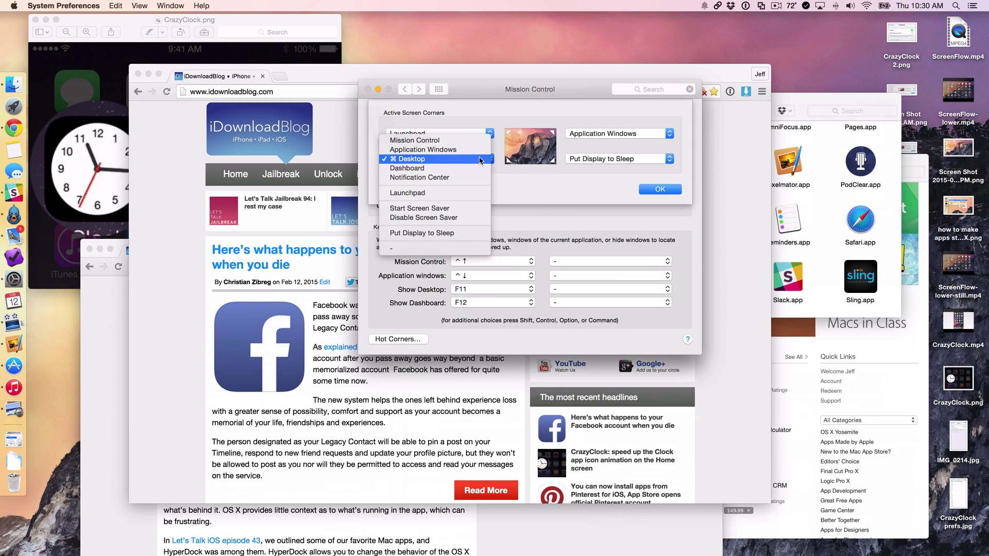
click(453, 178)
click(453, 160)
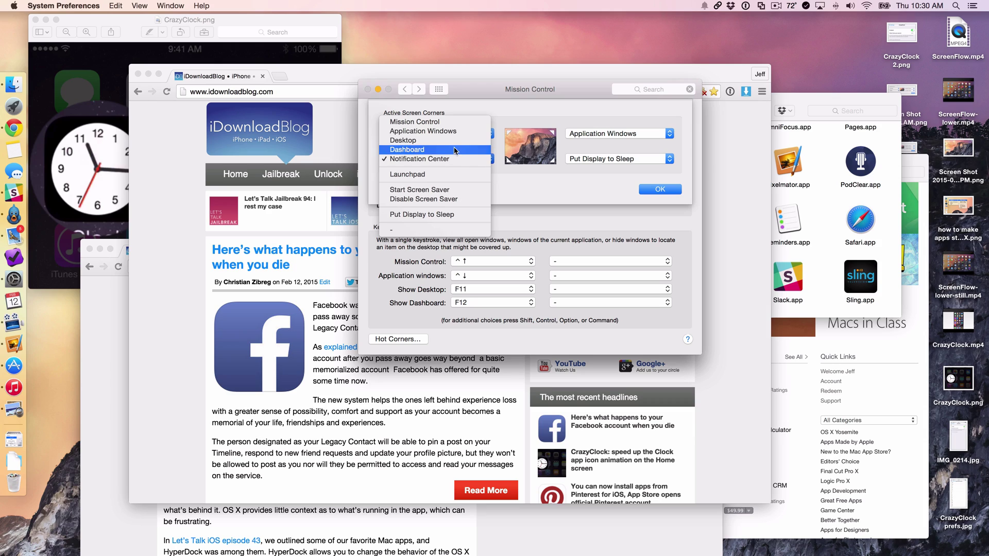
click(454, 139)
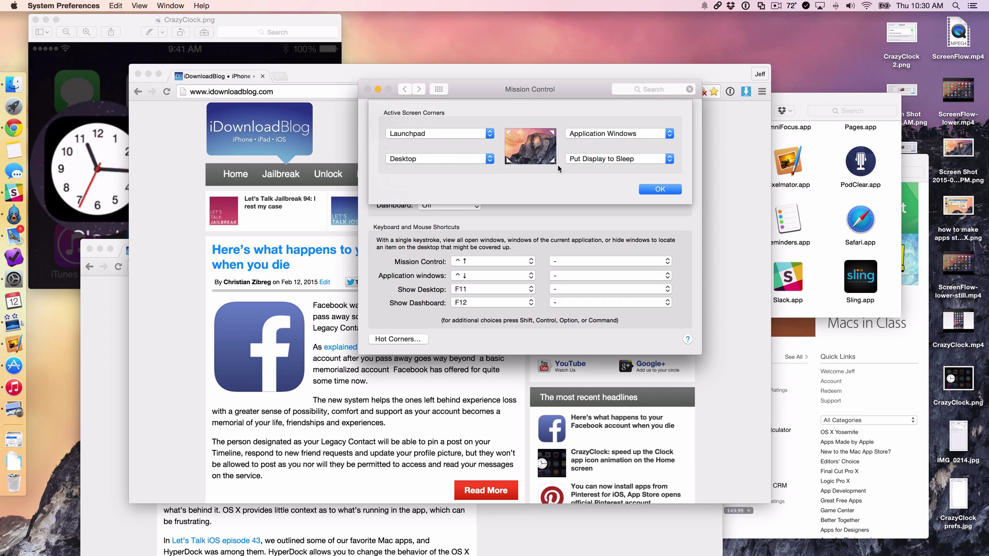
- Confirm the Hot Corners sheet with OK and switch back to Chrome's iDownloadBlog page
click(647, 189)
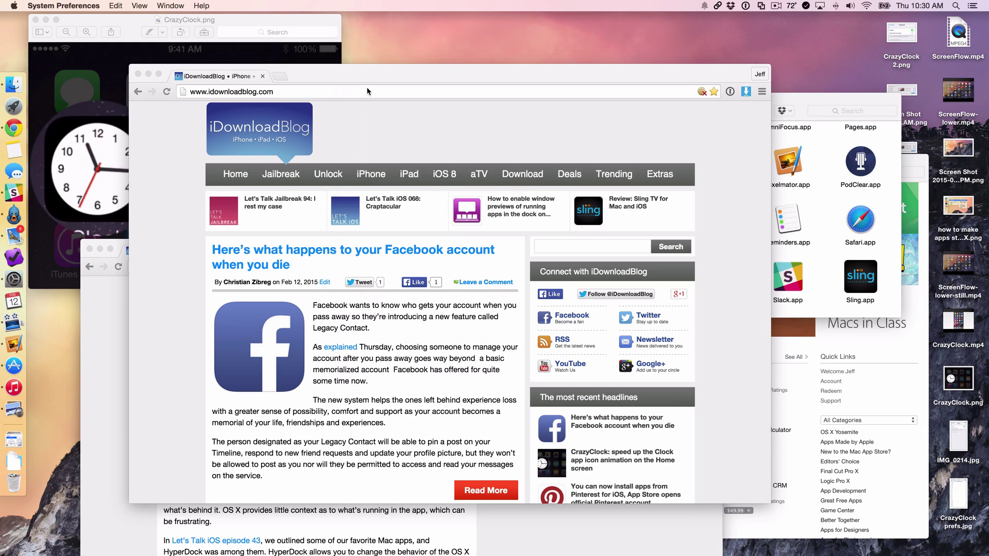
key(super+Tab)
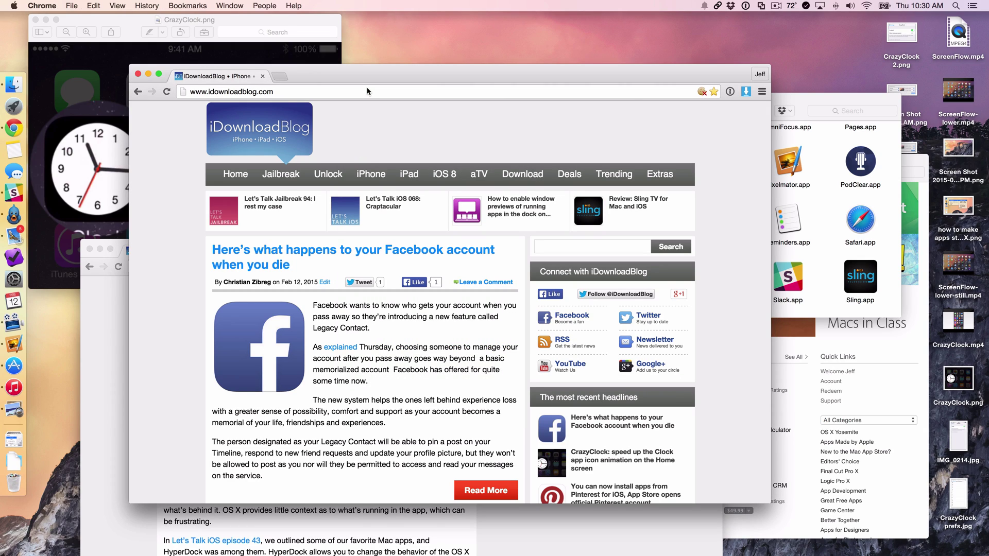